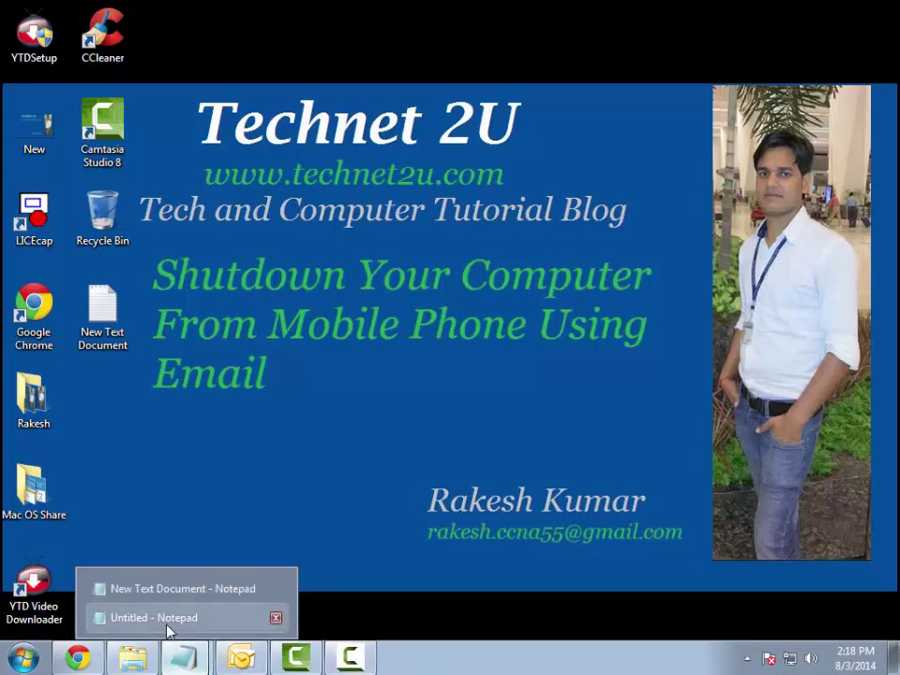
Step: Bring the requirements Notepad note to the front and scroll across to read its requirements
click(169, 624)
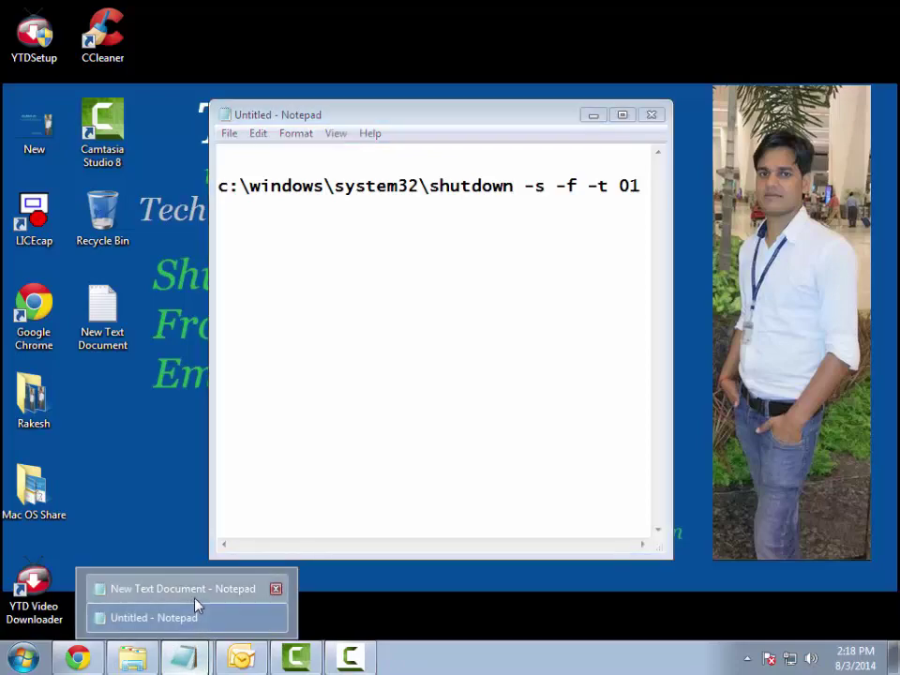
click(194, 592)
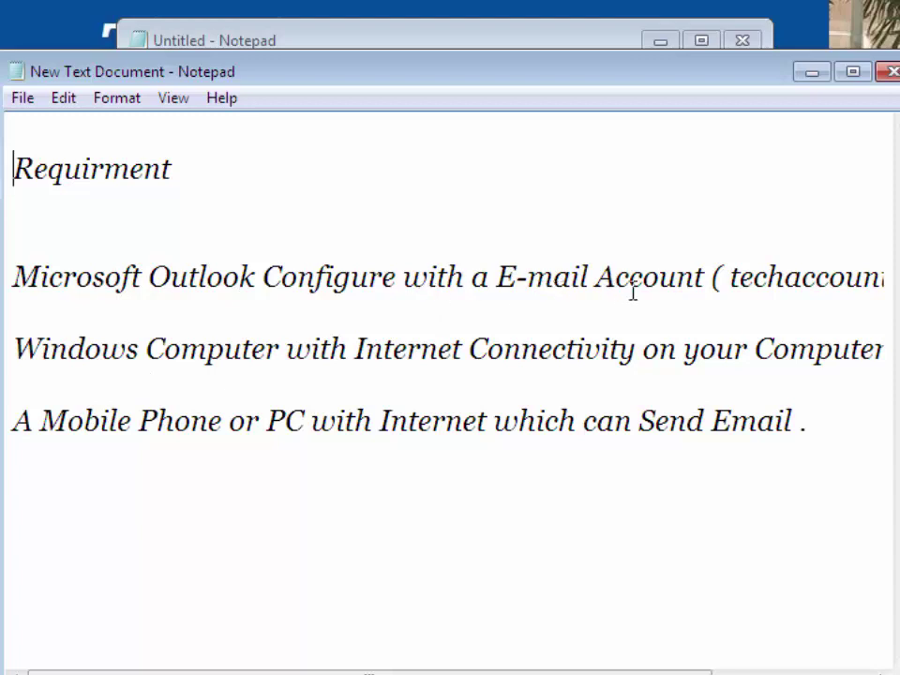
drag(645, 671, 755, 669)
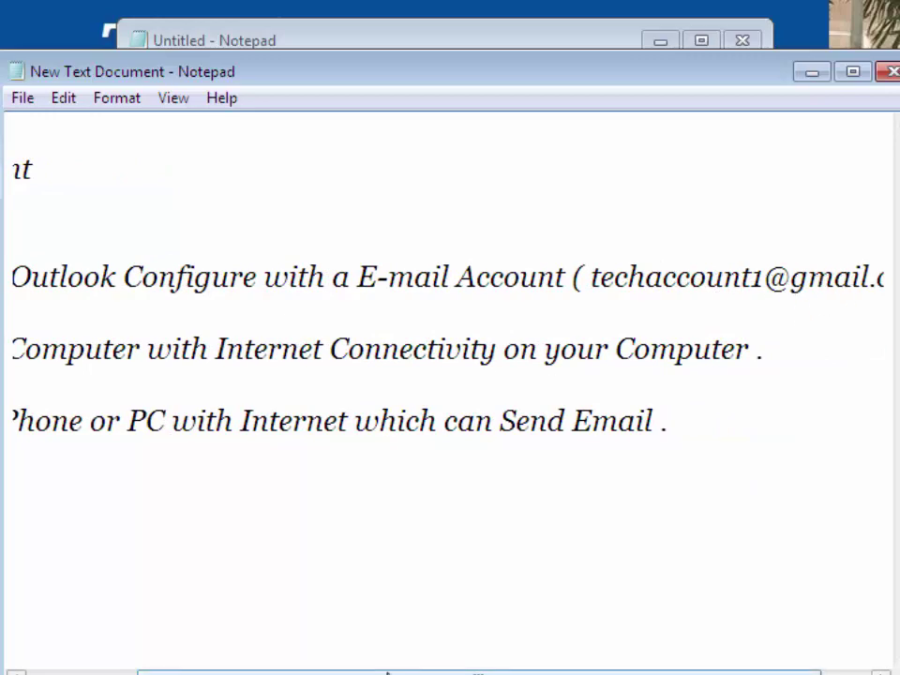
drag(387, 671, 278, 672)
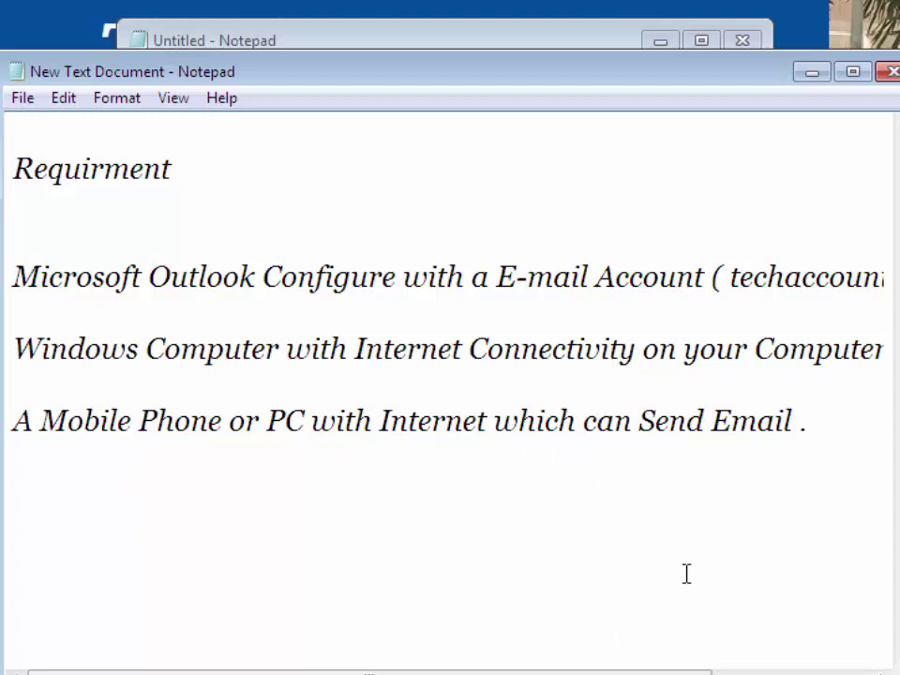
Step: Minimize the requirements note and save the shutdown command as Shutdown.bat
click(812, 75)
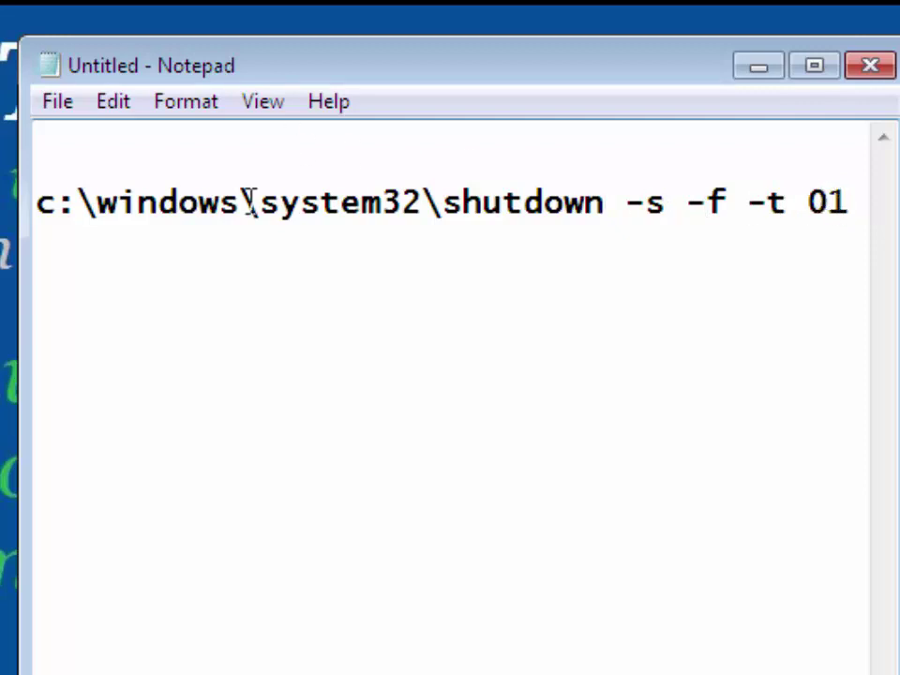
click(43, 103)
click(104, 215)
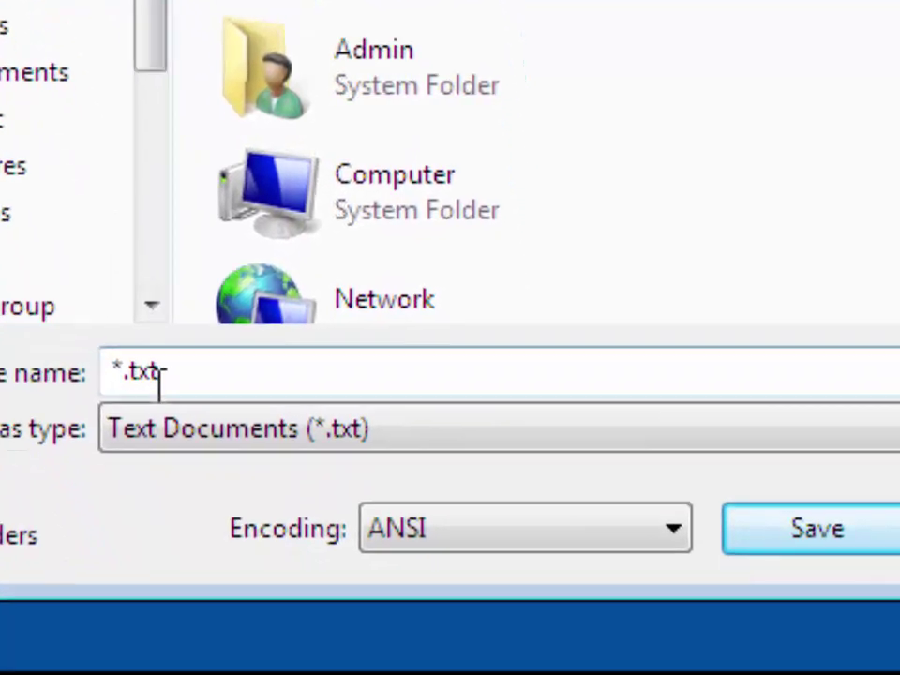
double_click(157, 374)
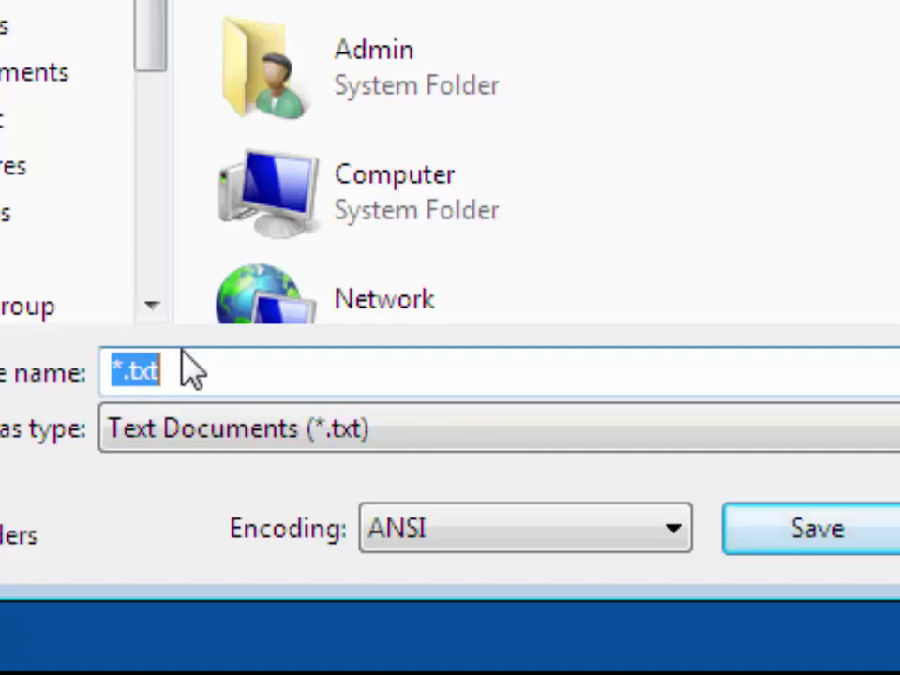
text(Shutdown)
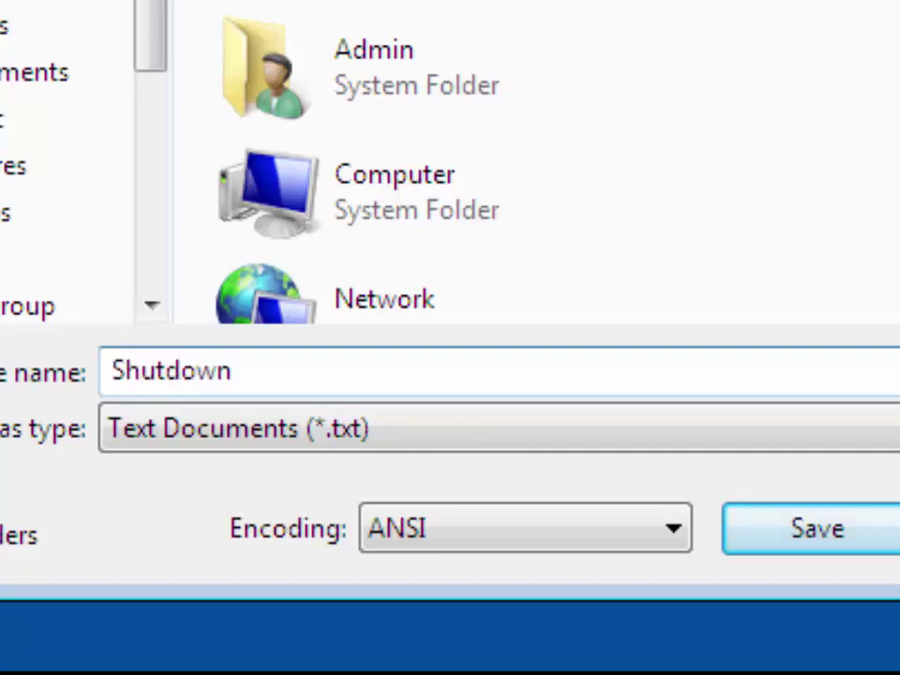
text(.bat)
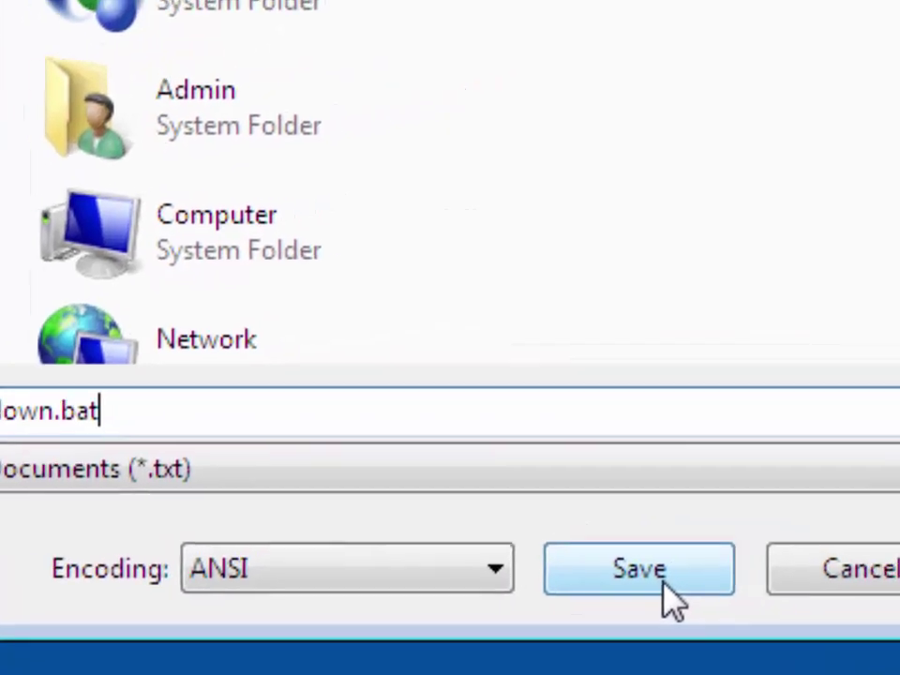
click(668, 593)
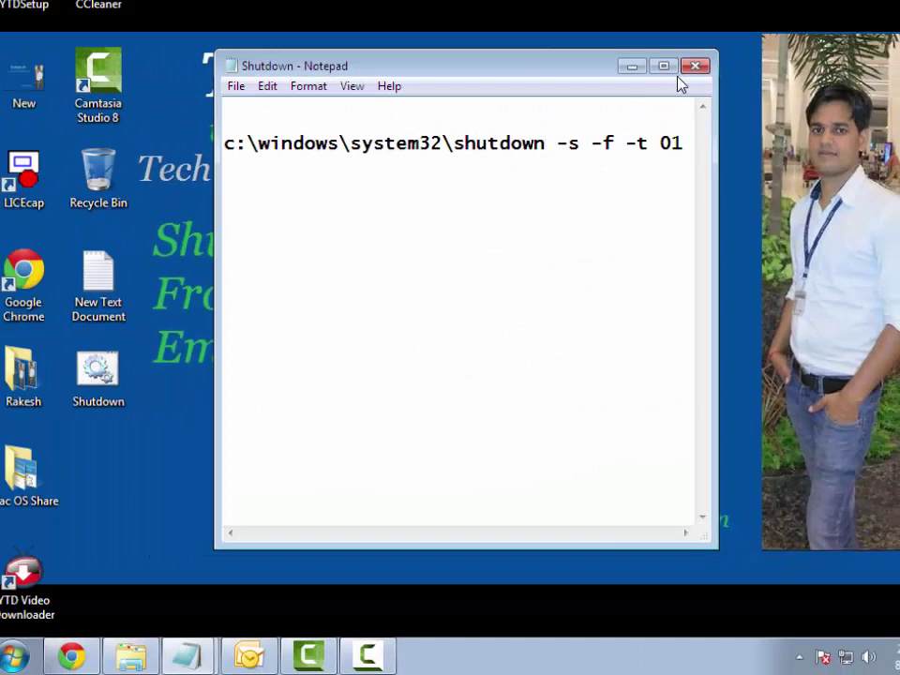
Step: Close the Shutdown.bat Notepad window and open Outlook's Send/Receive group settings from Mail Setup
click(693, 70)
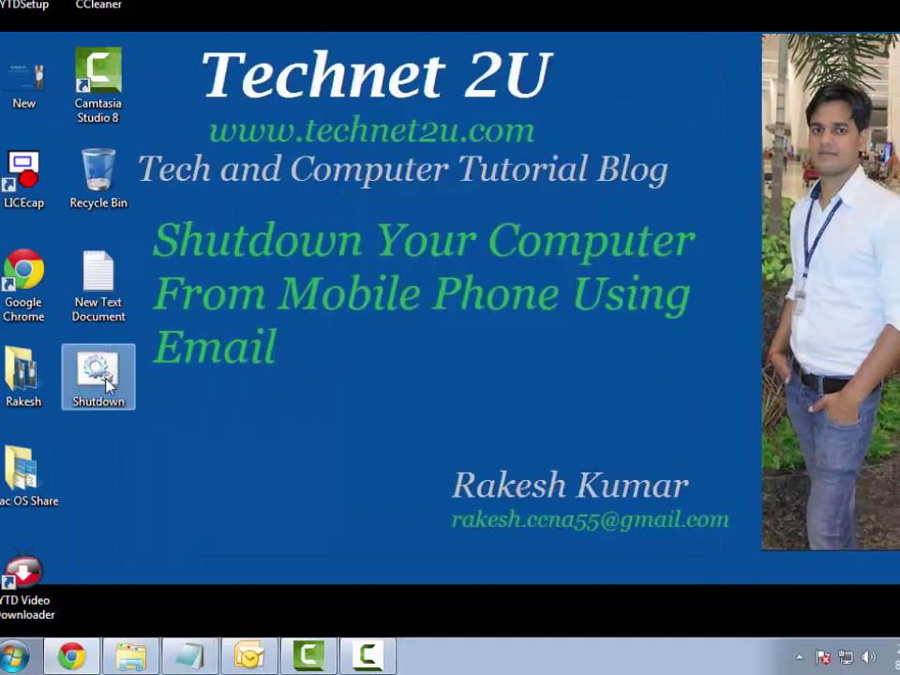
click(249, 658)
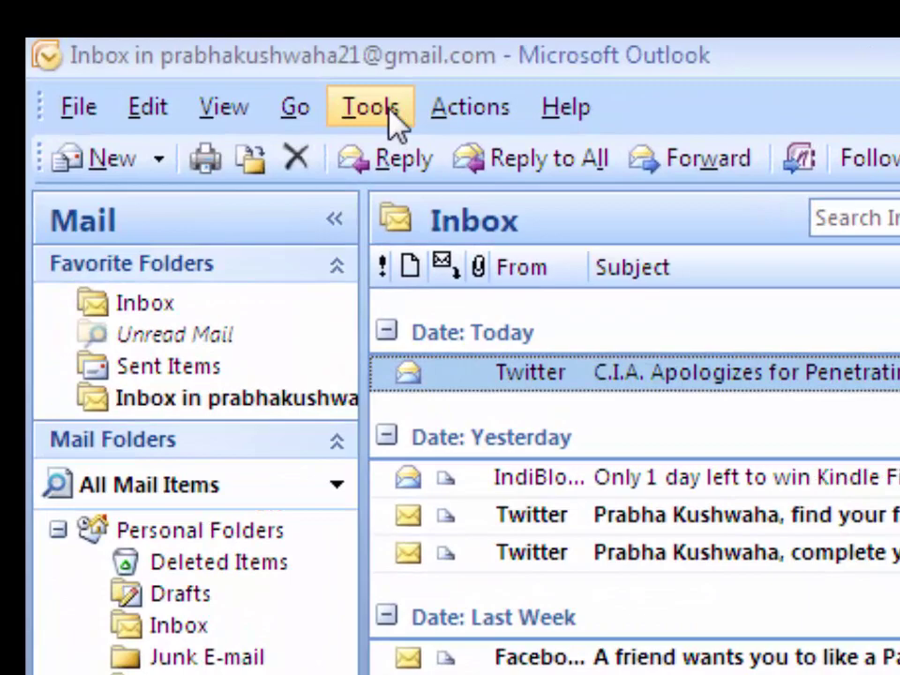
click(394, 120)
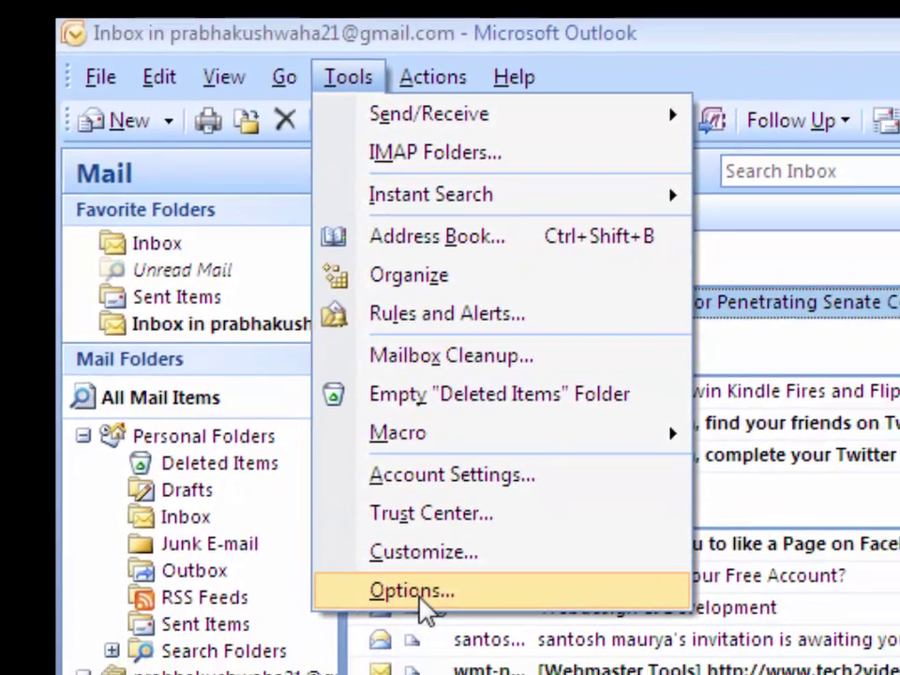
click(424, 608)
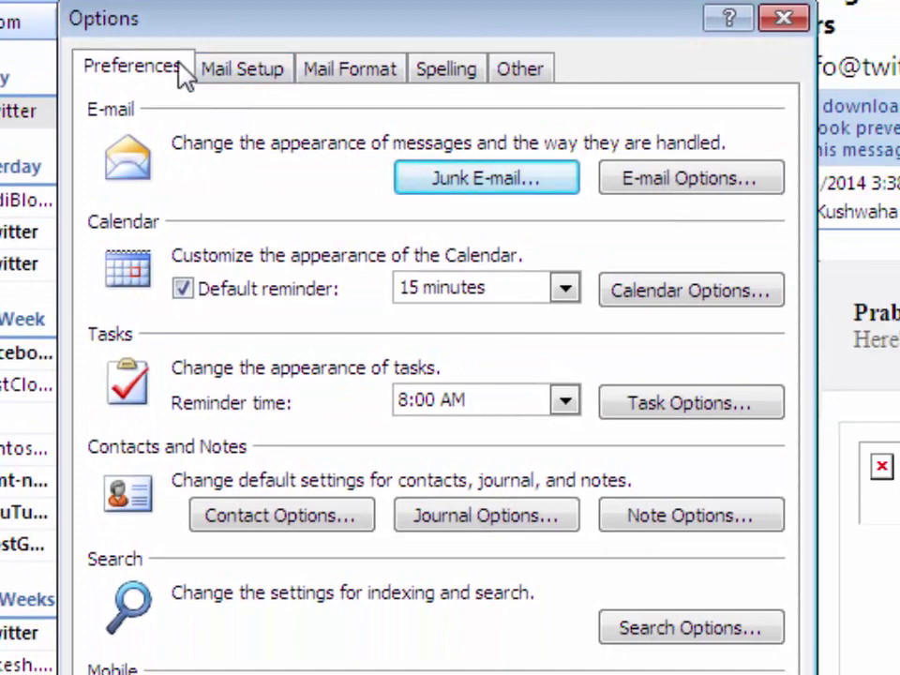
click(246, 71)
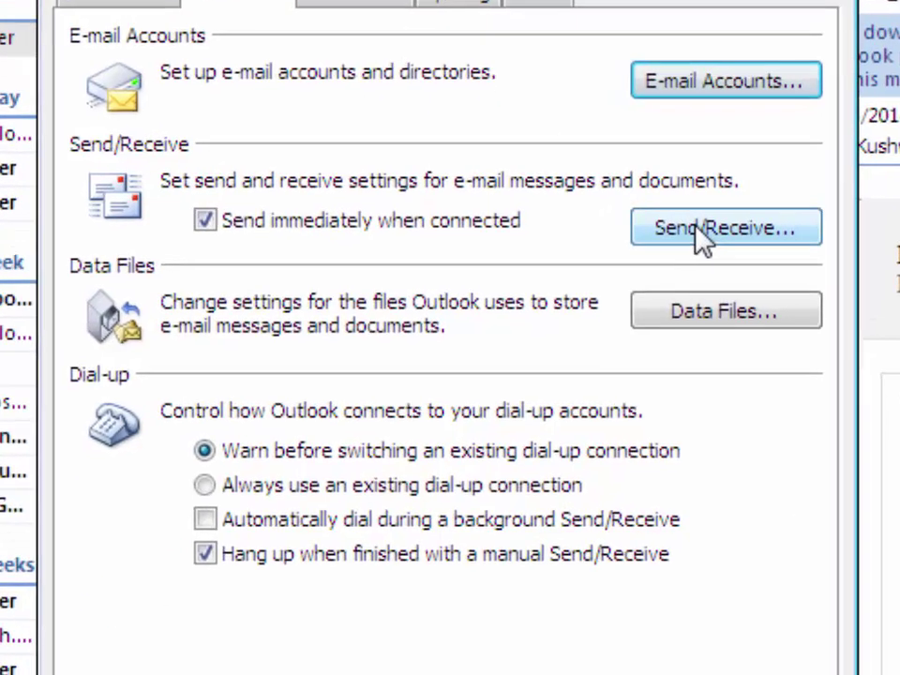
click(673, 292)
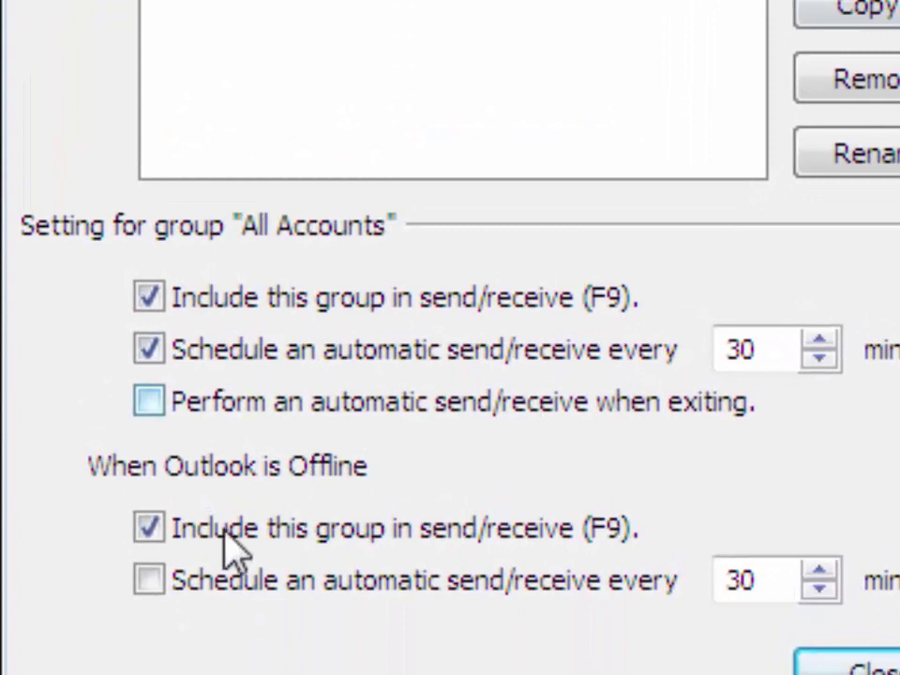
Step: Exclude the group from offline send/receive and schedule automatic send/receive every 1 minute
click(148, 528)
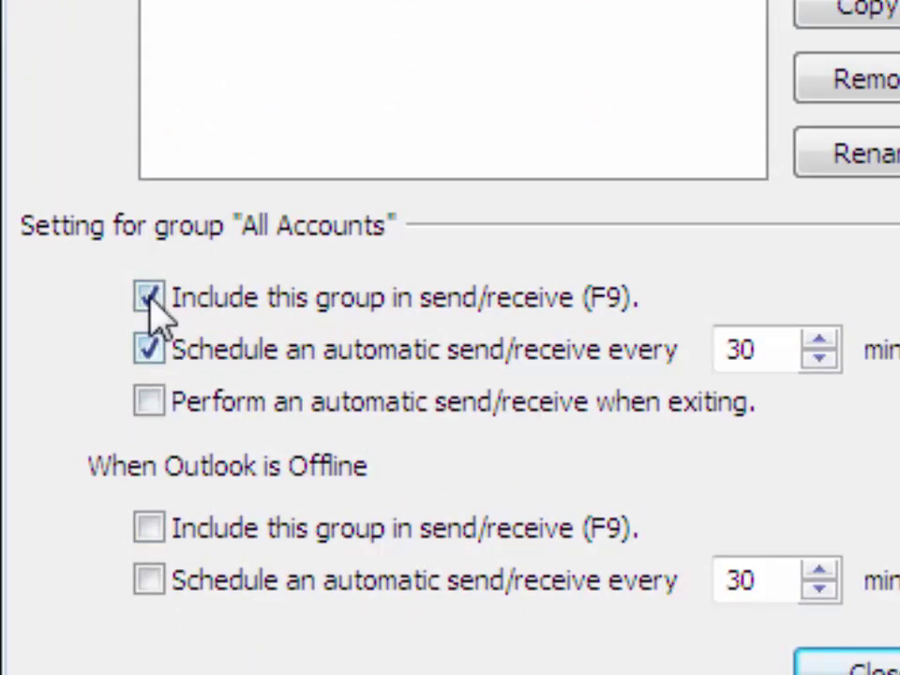
drag(774, 356, 715, 348)
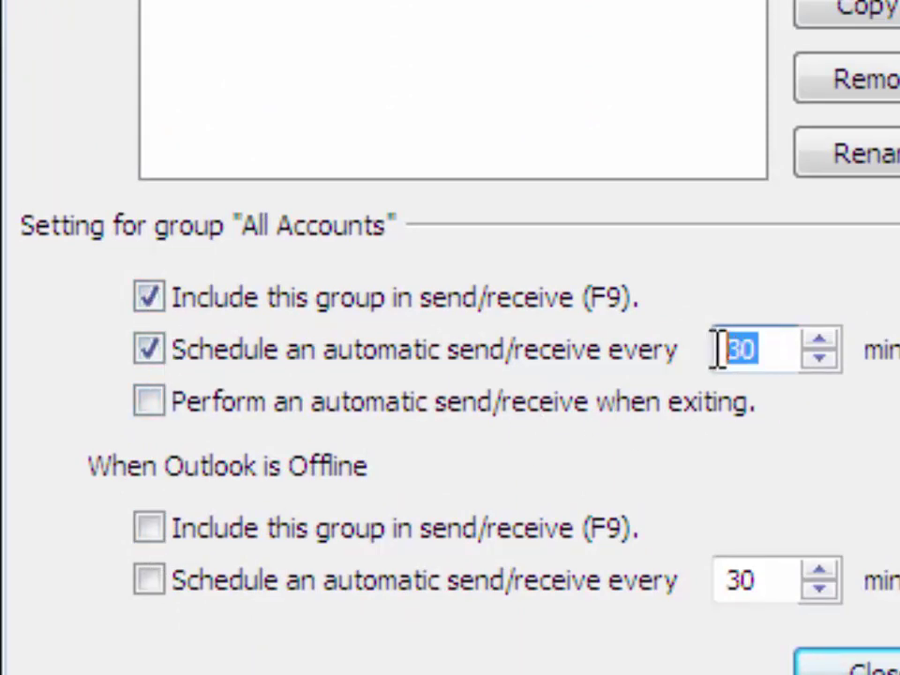
text(1)
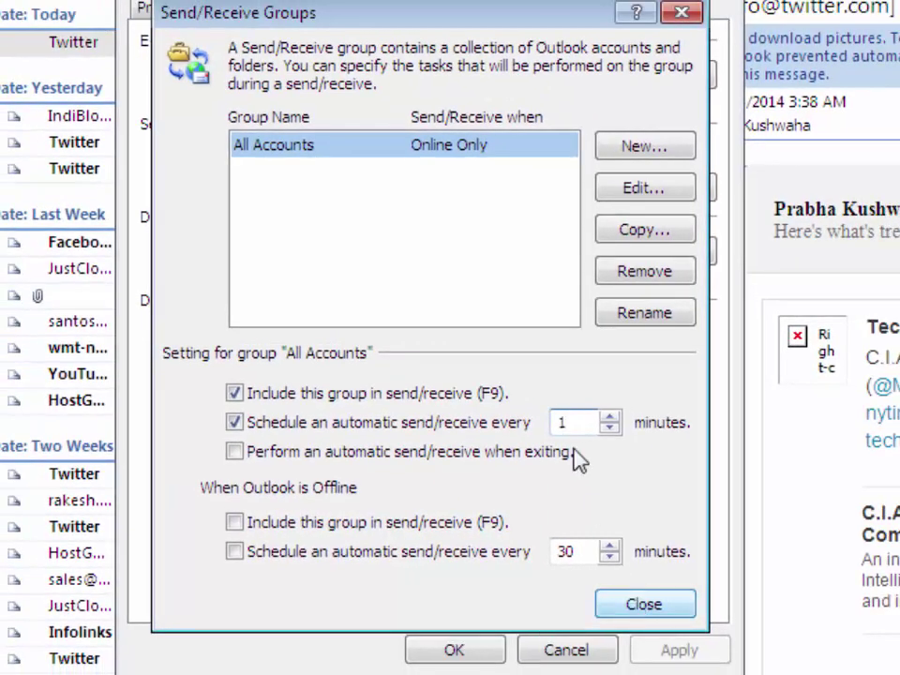
text(1)
click(645, 608)
click(487, 649)
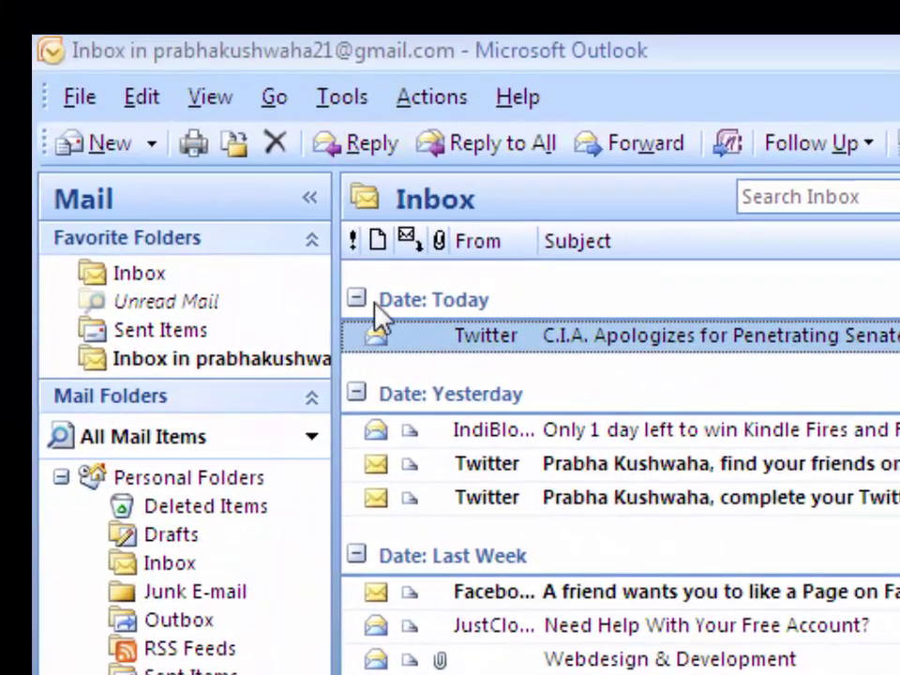
Step: In Rules and Alerts, untick the Clear categories rule and start a blank 'Check messages when they arrive' rule
click(322, 105)
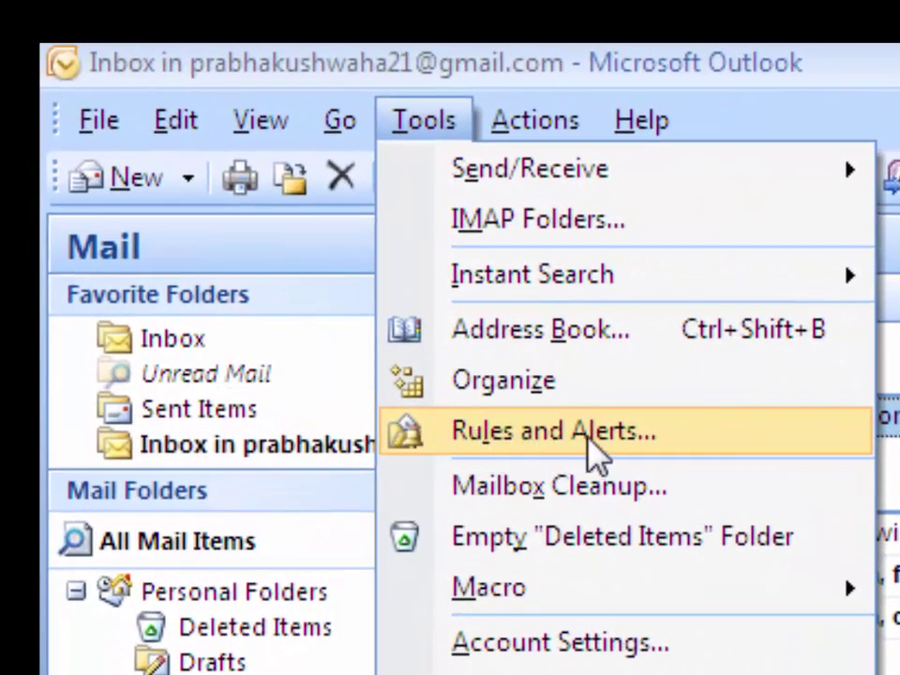
click(589, 436)
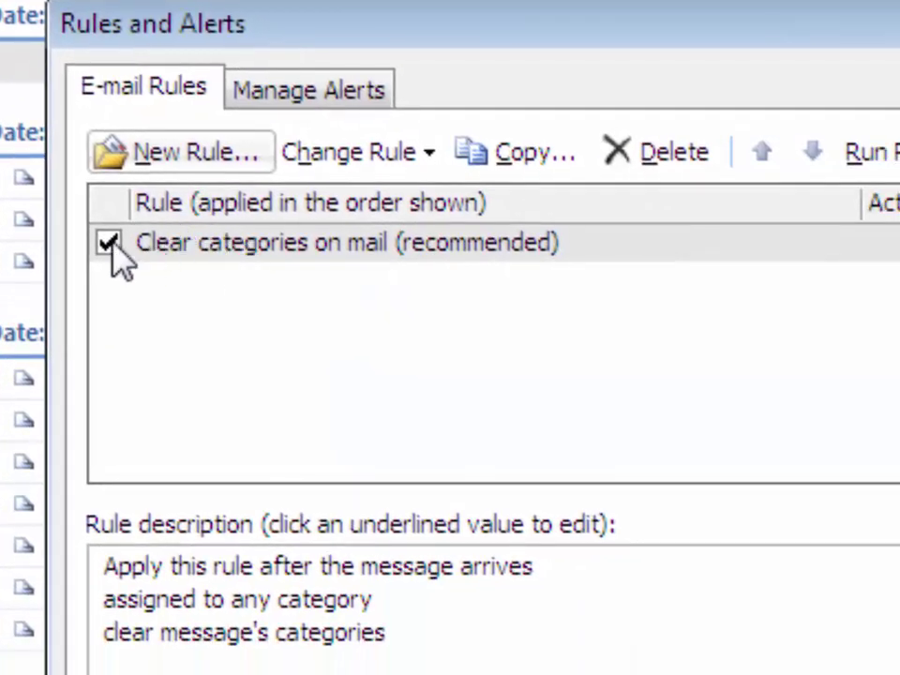
click(108, 244)
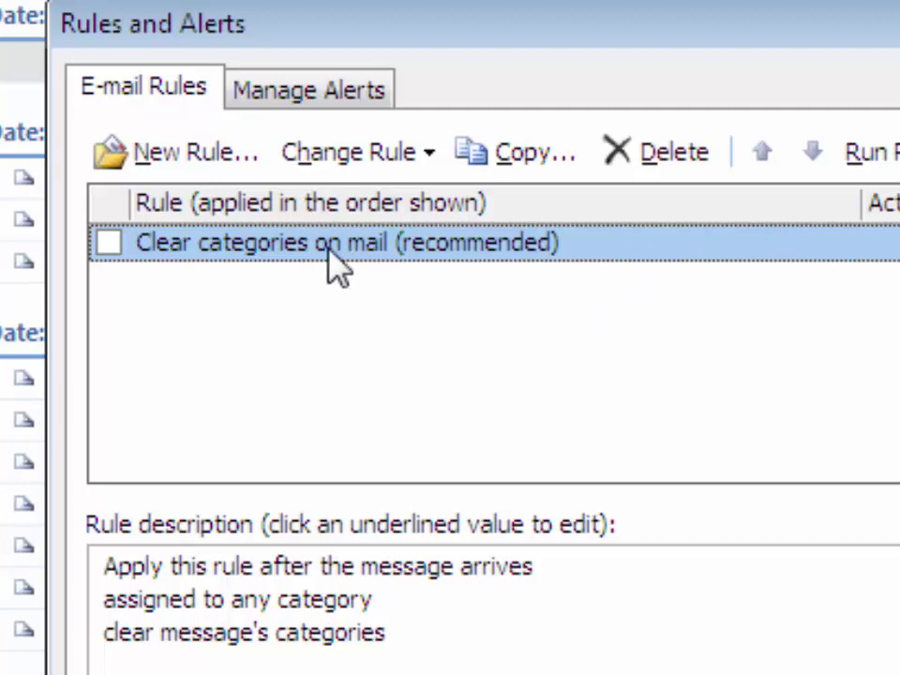
click(173, 159)
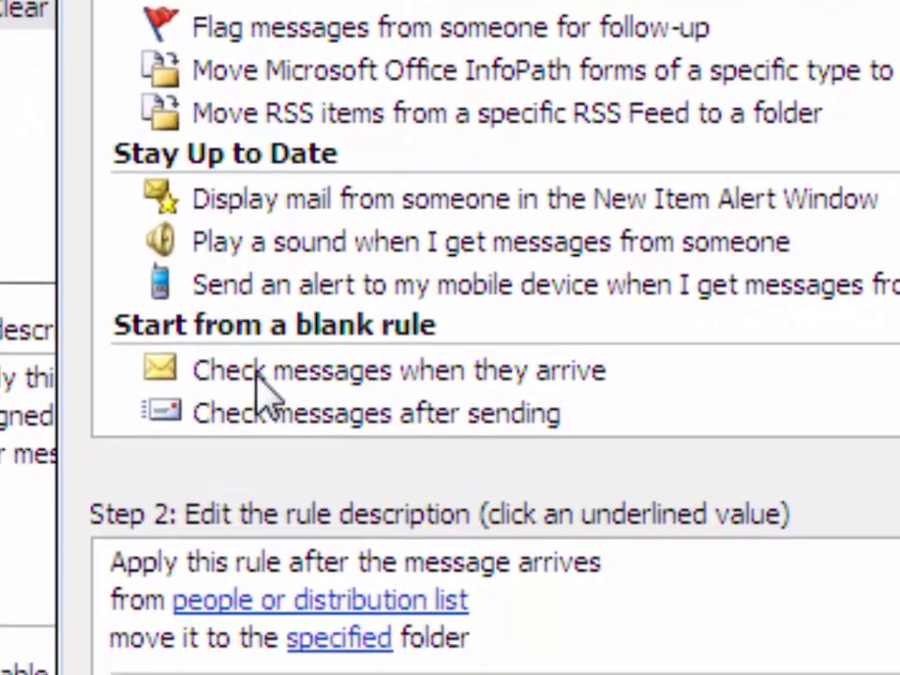
click(275, 538)
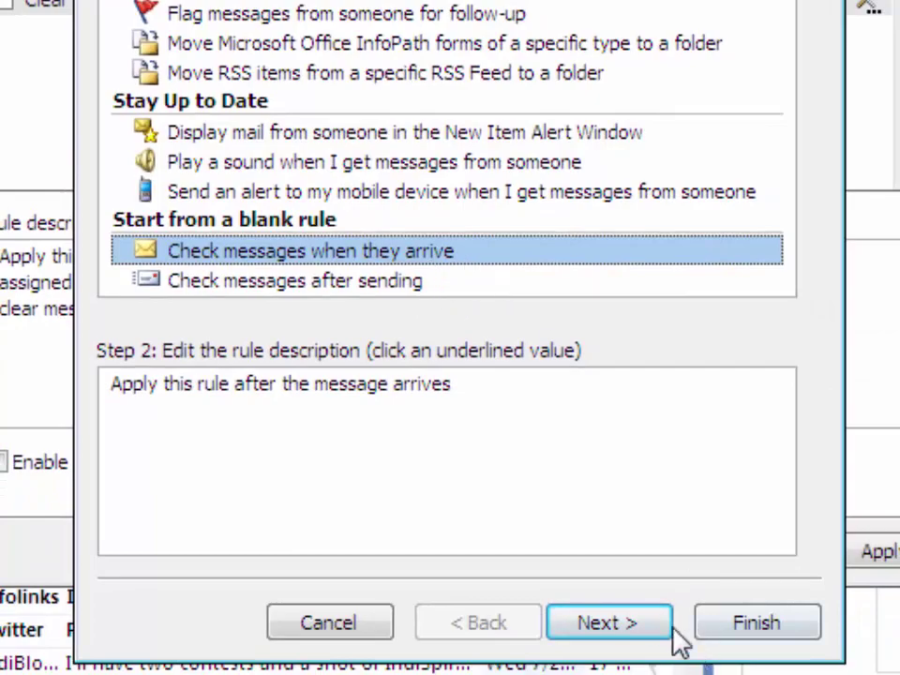
Step: Select the conditions 'with specific words in the subject' and 'on this machine only'
click(631, 626)
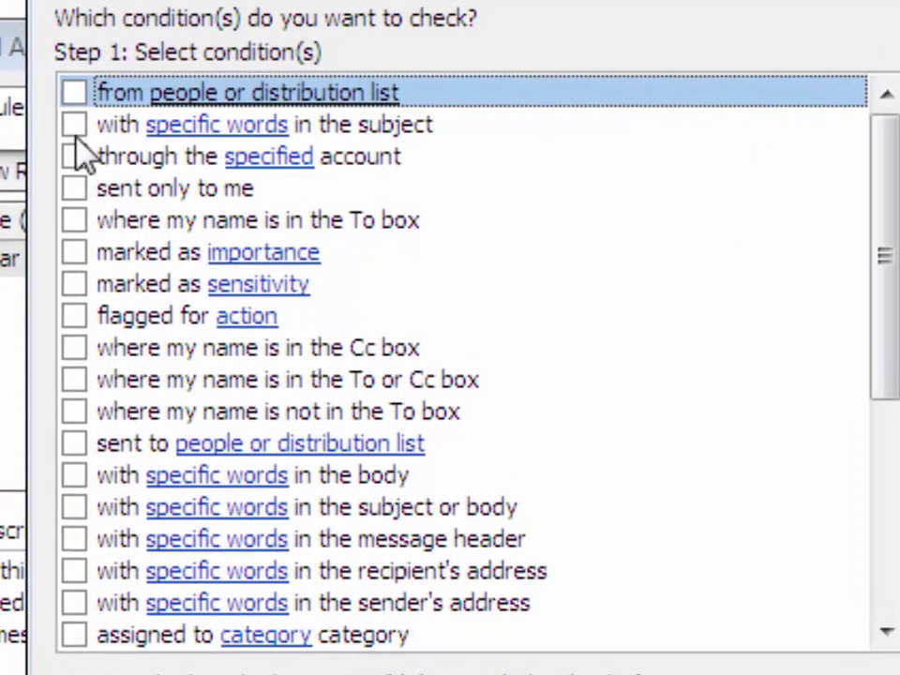
click(75, 126)
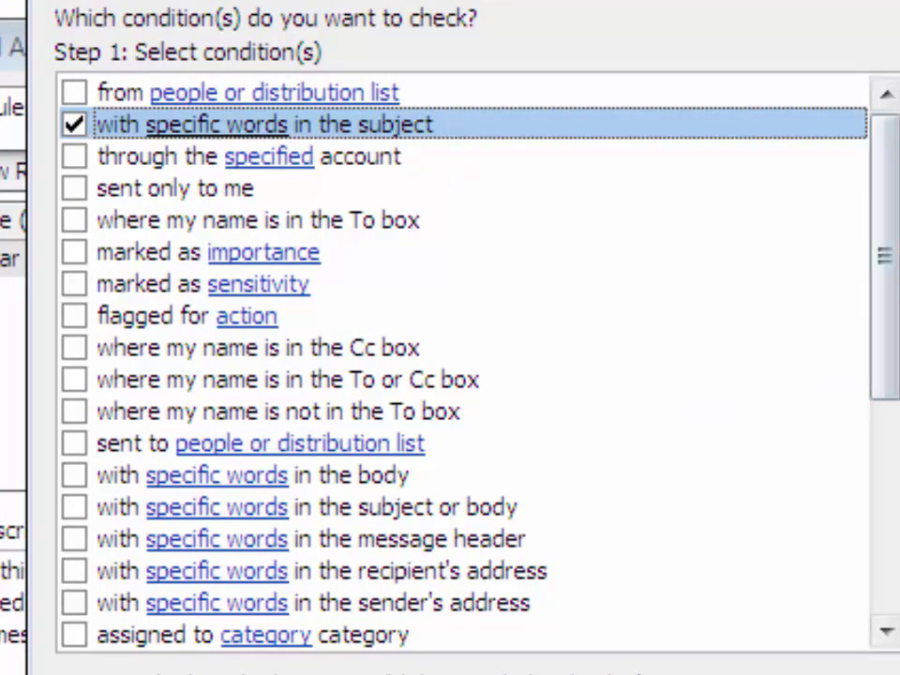
drag(886, 269, 891, 467)
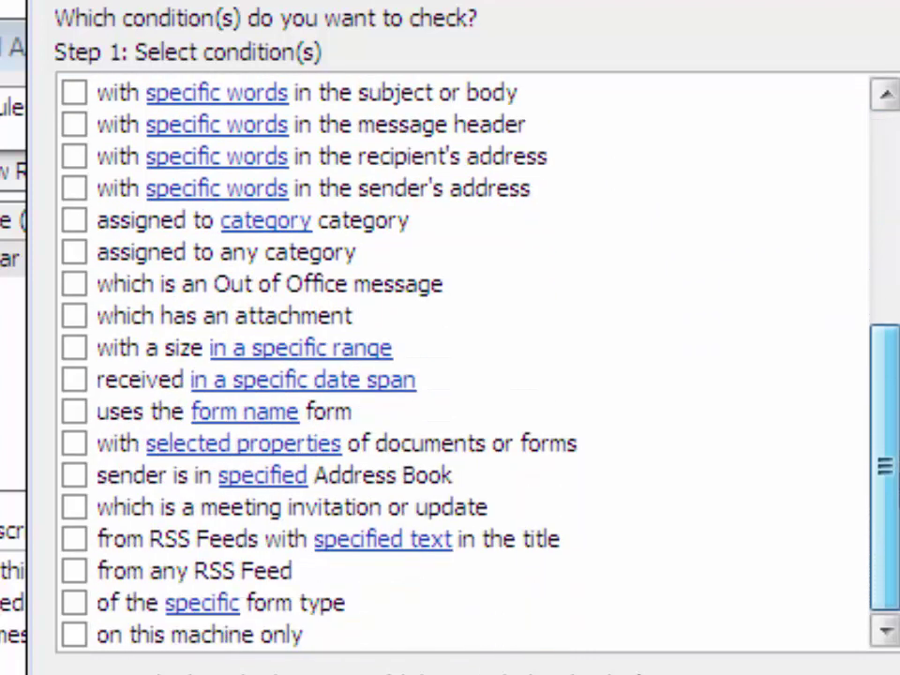
click(74, 635)
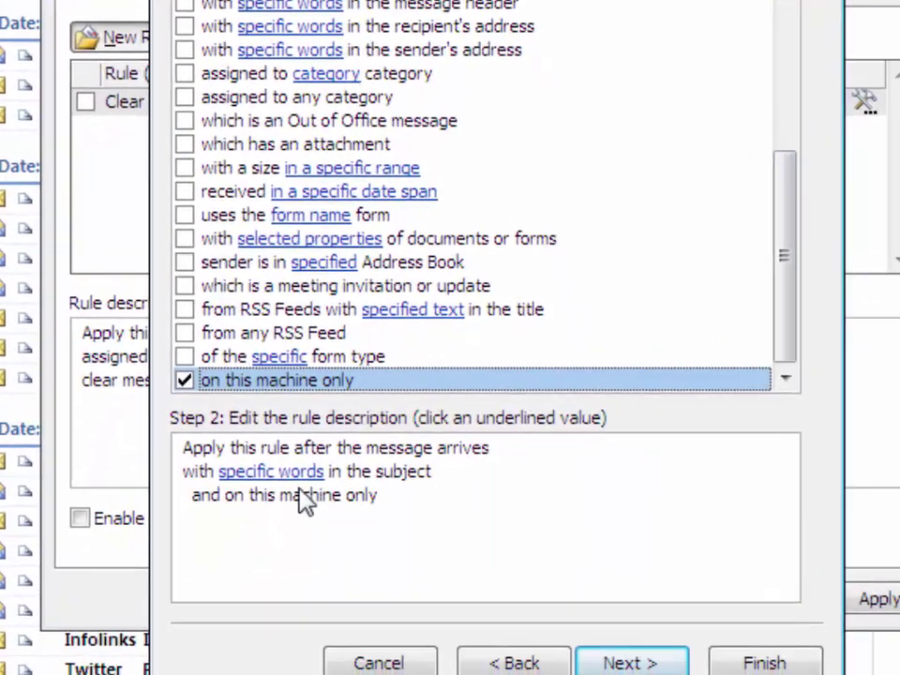
Step: Add 'Shutdown' as the subject word the rule must match
click(251, 472)
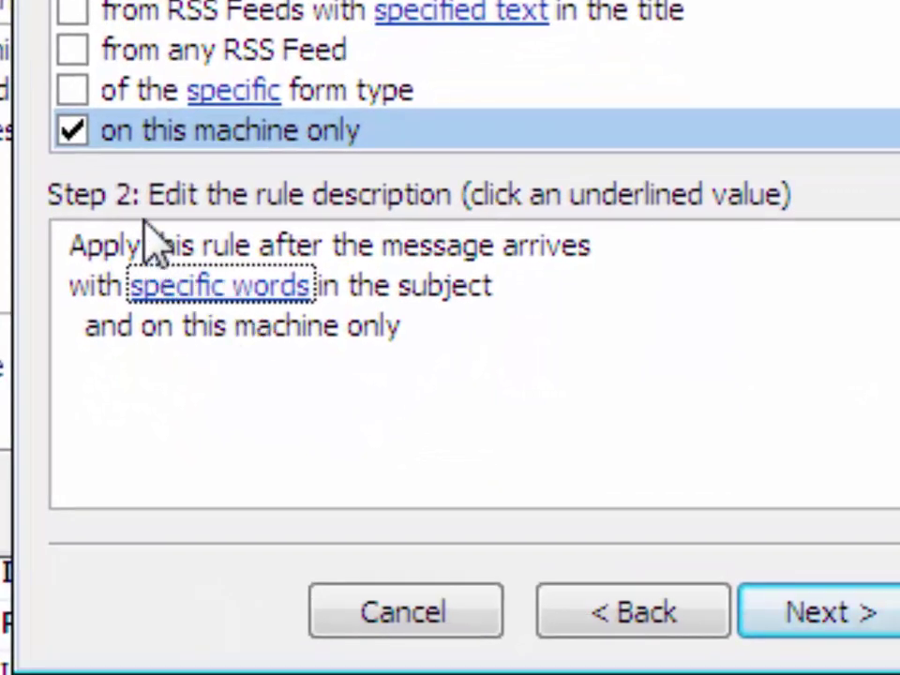
click(279, 295)
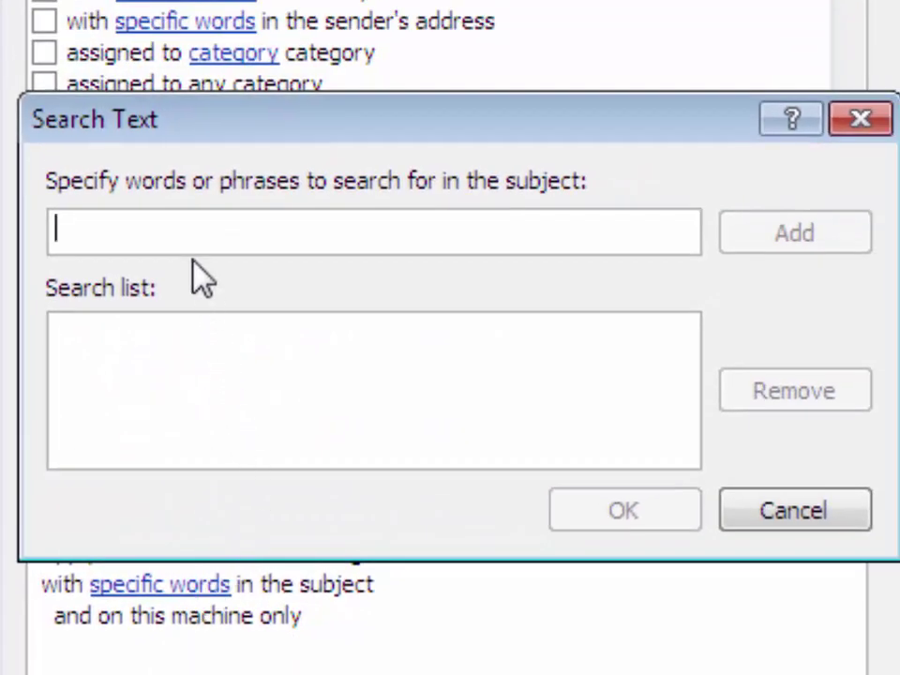
text(Shutdown)
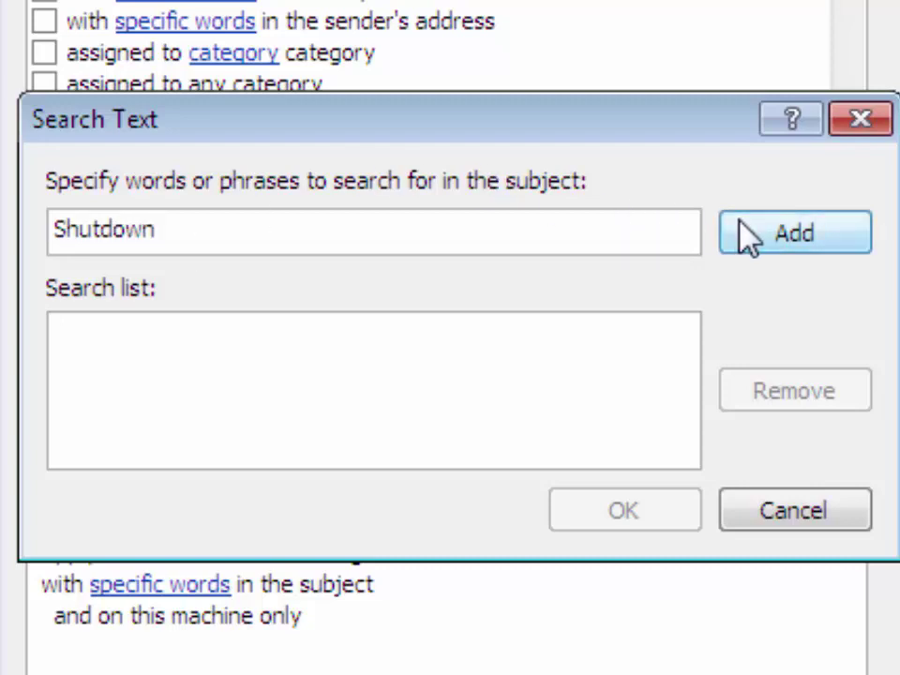
click(744, 236)
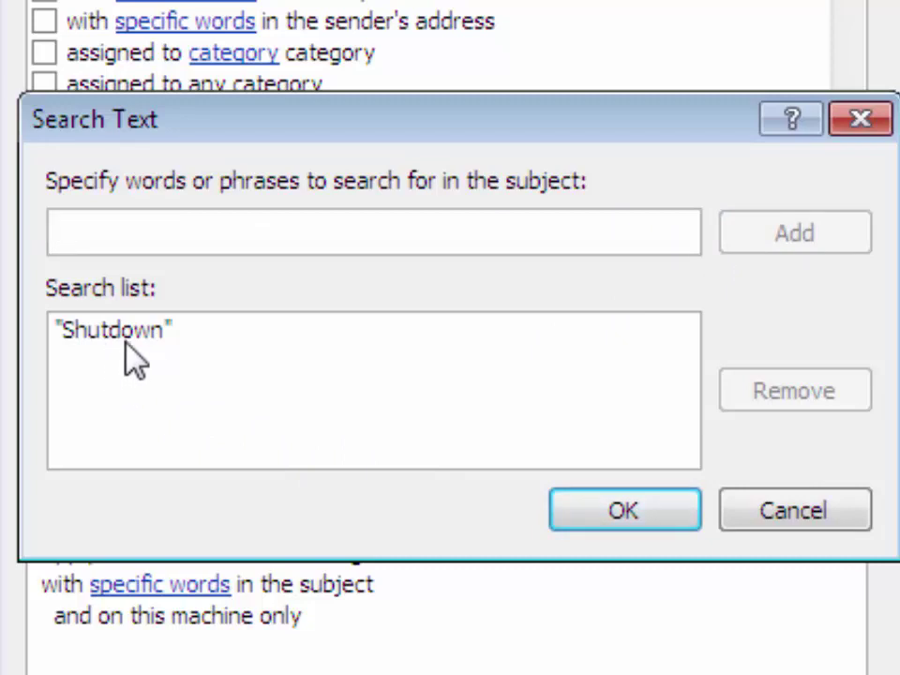
click(623, 512)
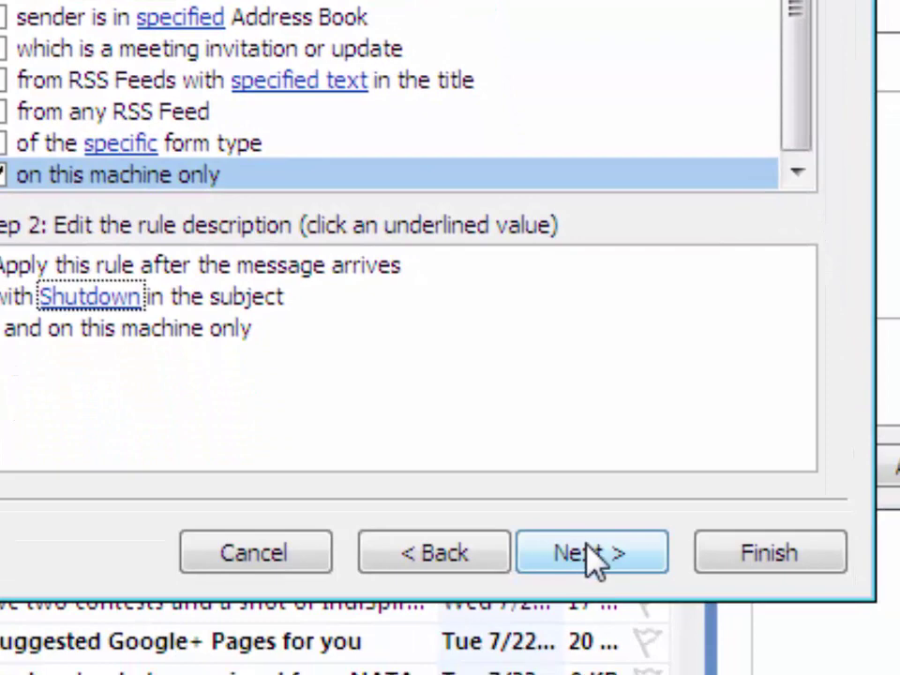
click(594, 556)
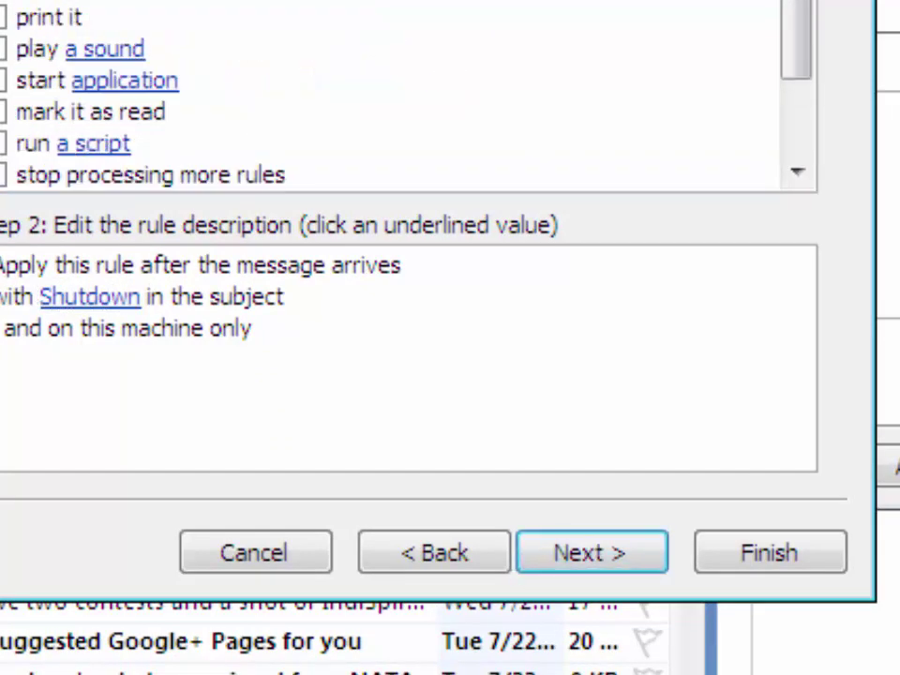
Step: Tick the 'delete it' and 'start application' actions and browse to the Desktop
click(94, 177)
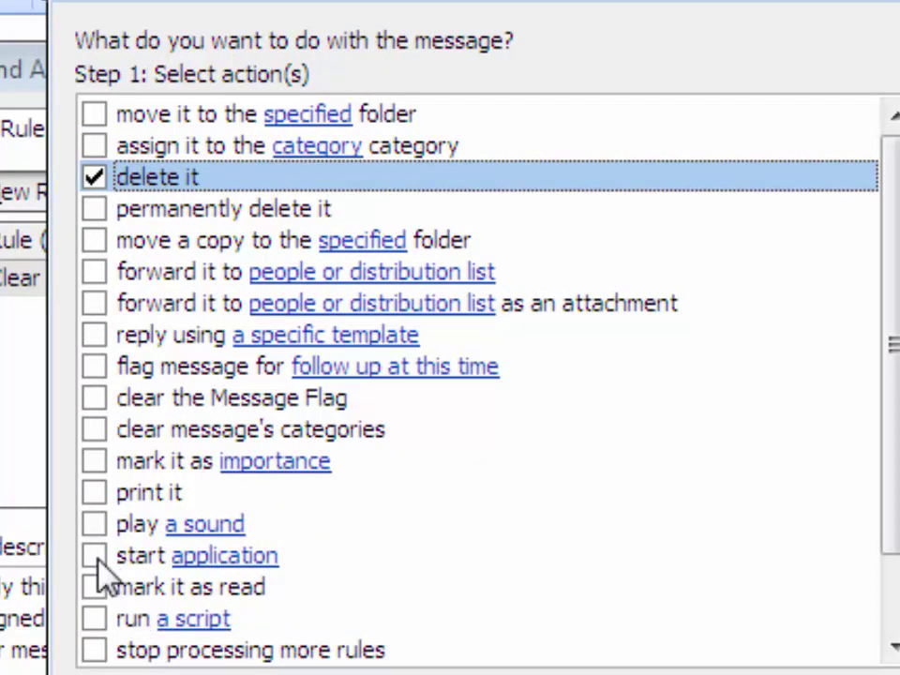
click(98, 557)
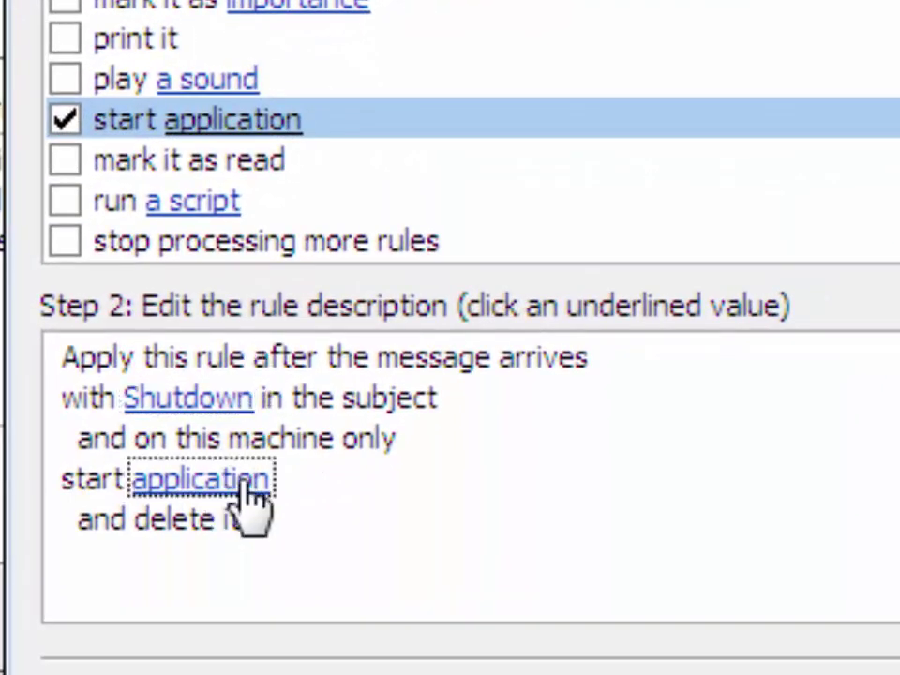
click(242, 484)
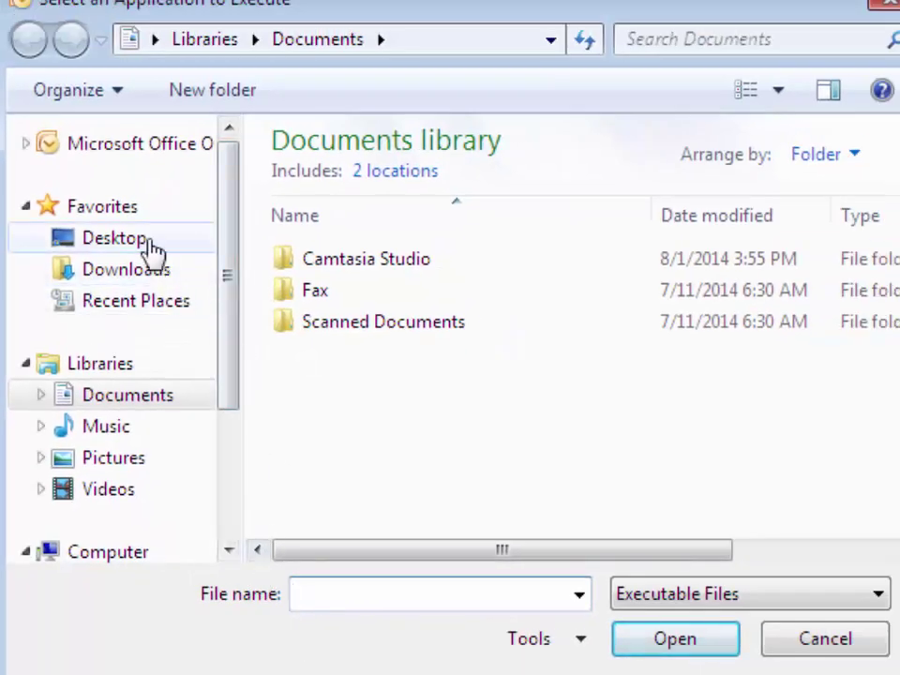
click(146, 240)
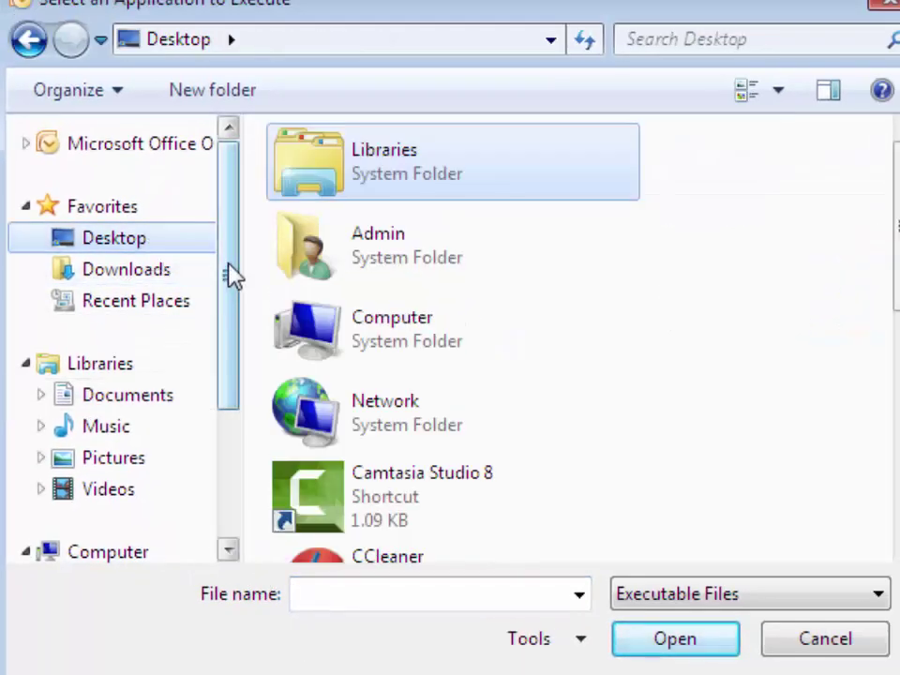
Step: Show All Files on the Desktop and choose Shutdown.bat as the application to start
scroll(582, 337, down, 2)
scroll(582, 338, down, 3)
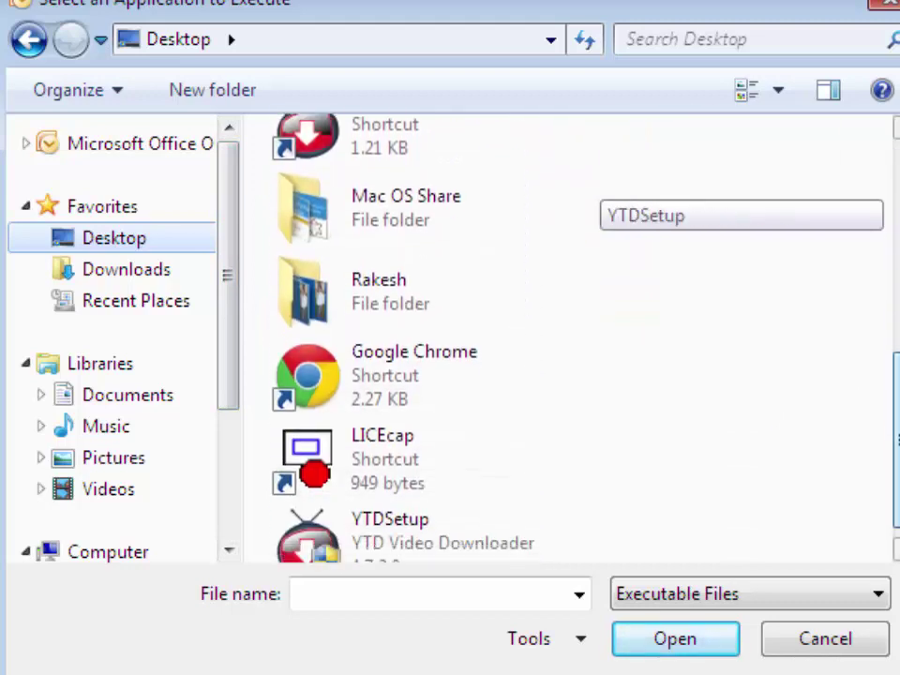
scroll(581, 338, up, 1)
scroll(581, 338, up, 2)
scroll(581, 187, up, 2)
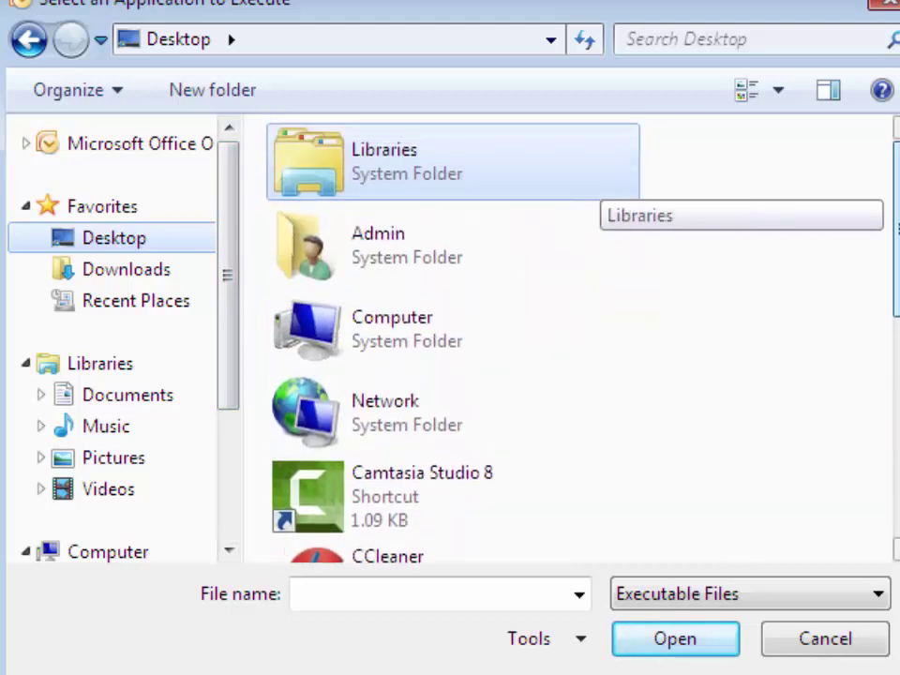
click(743, 596)
click(741, 624)
scroll(886, 412, down, 5)
scroll(886, 417, down, 2)
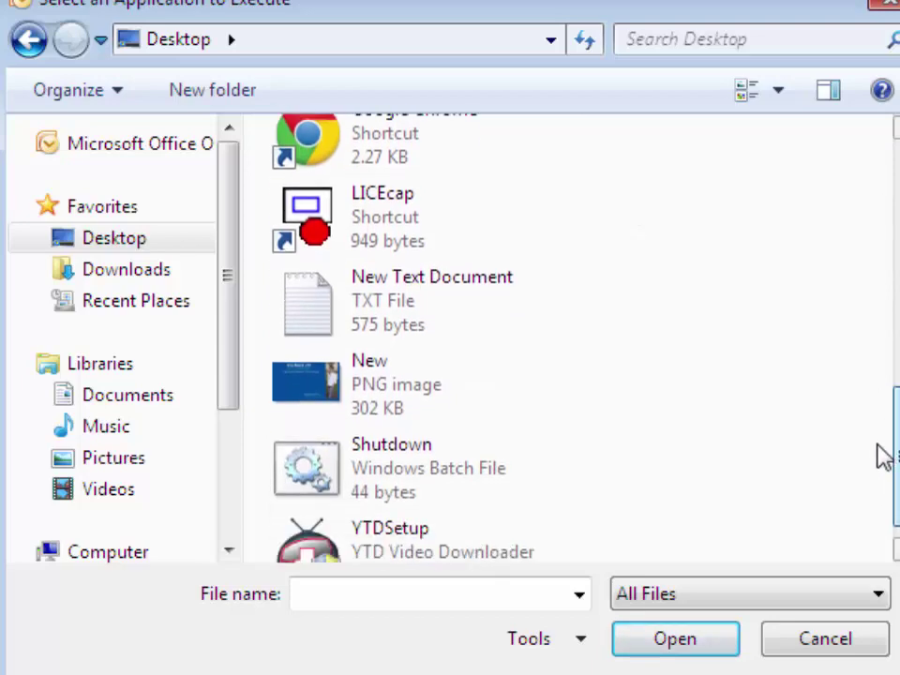
click(530, 489)
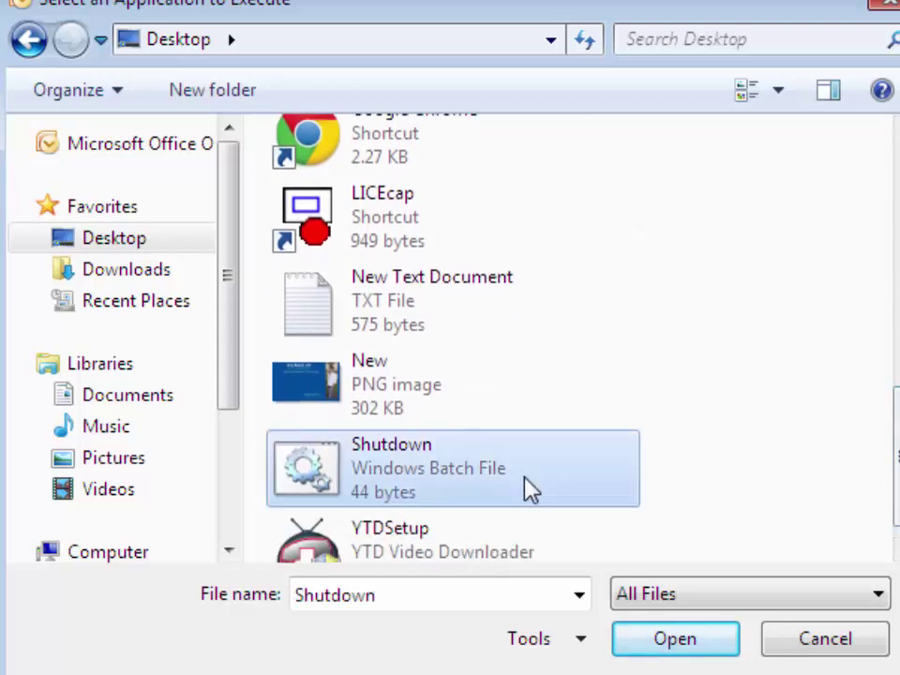
click(716, 643)
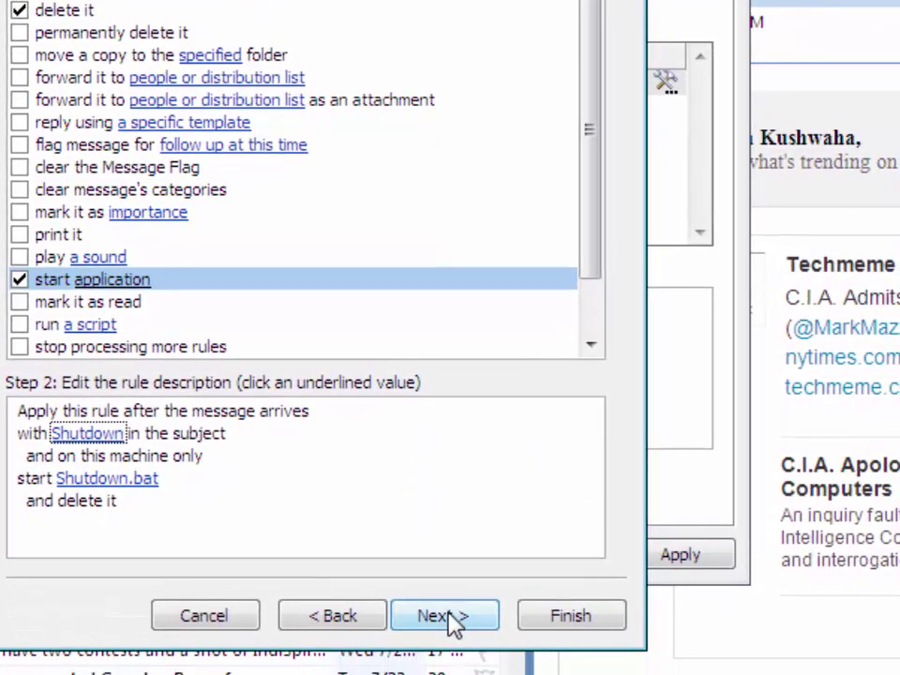
Step: Finish the Shutdown rule wizard, then apply and close Rules and Alerts
click(453, 621)
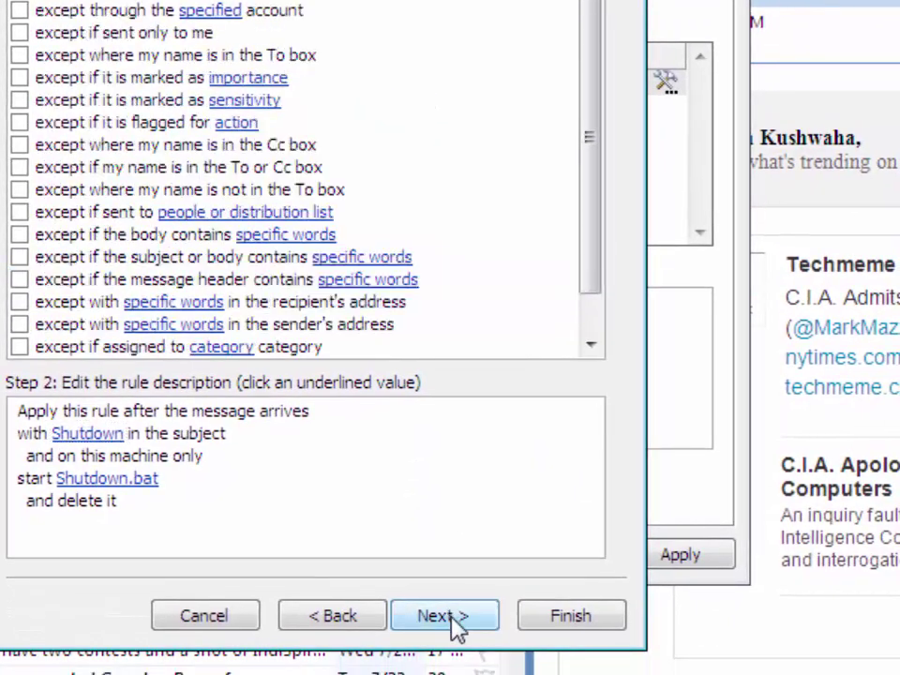
click(561, 621)
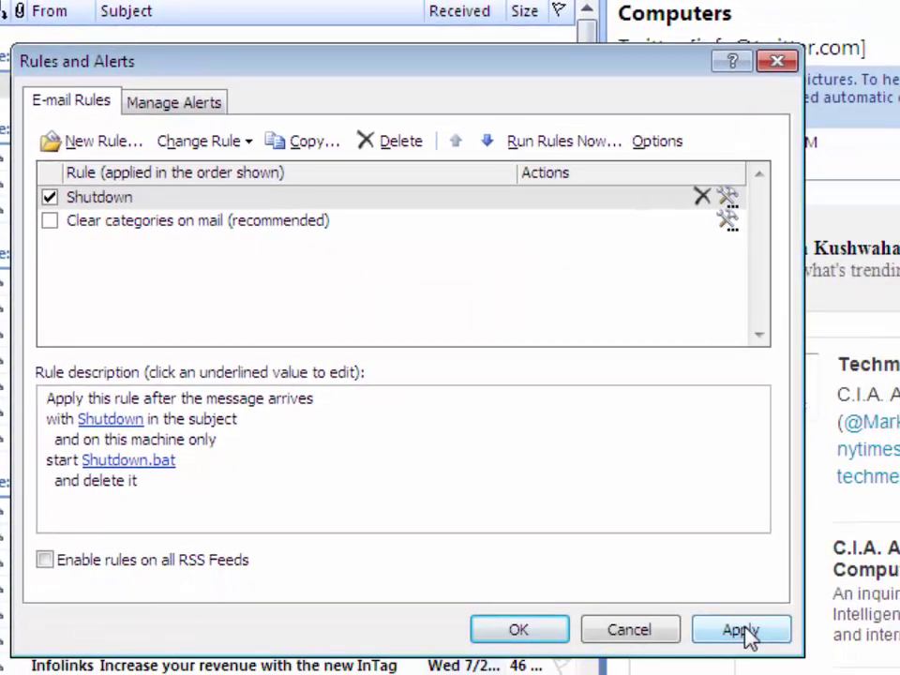
click(740, 630)
click(519, 629)
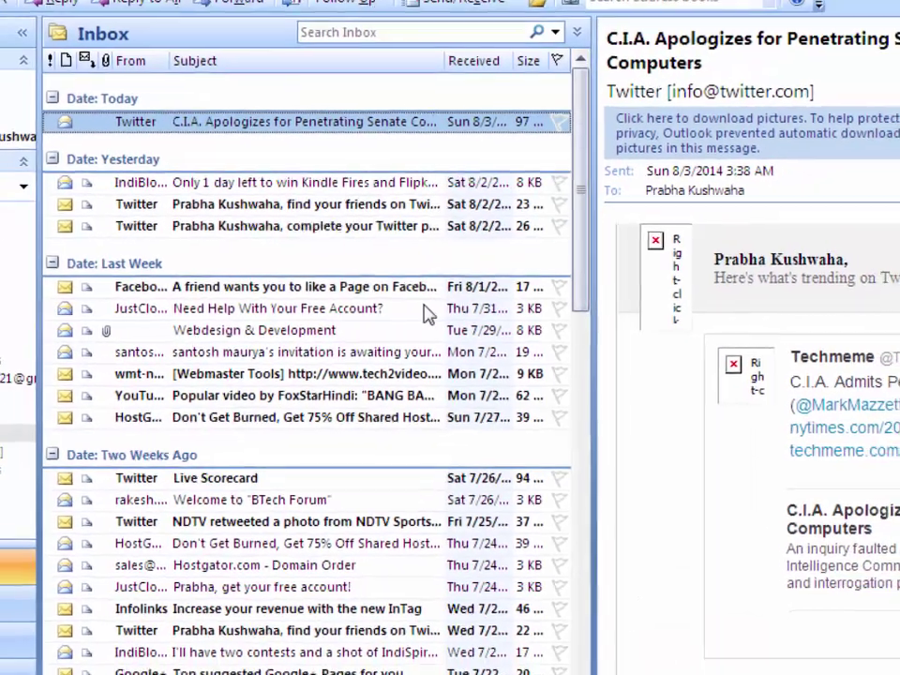